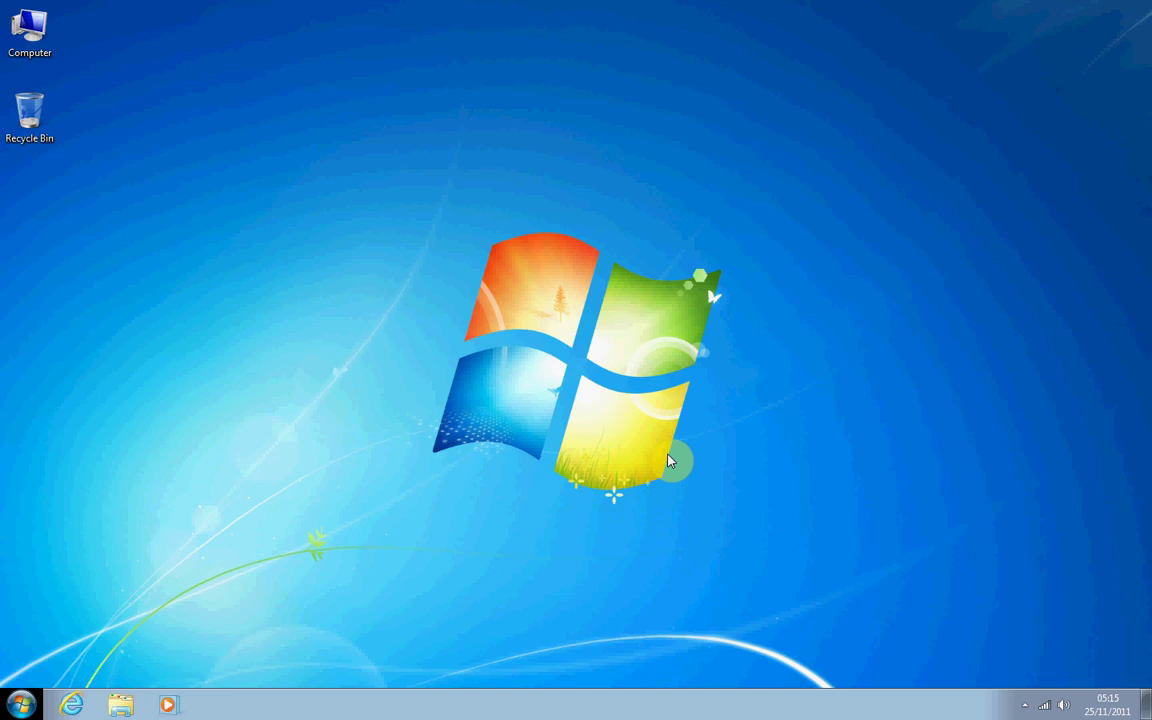
Launch Internet Explorer from the Start menu's All Programs list.
left_click(22, 706)
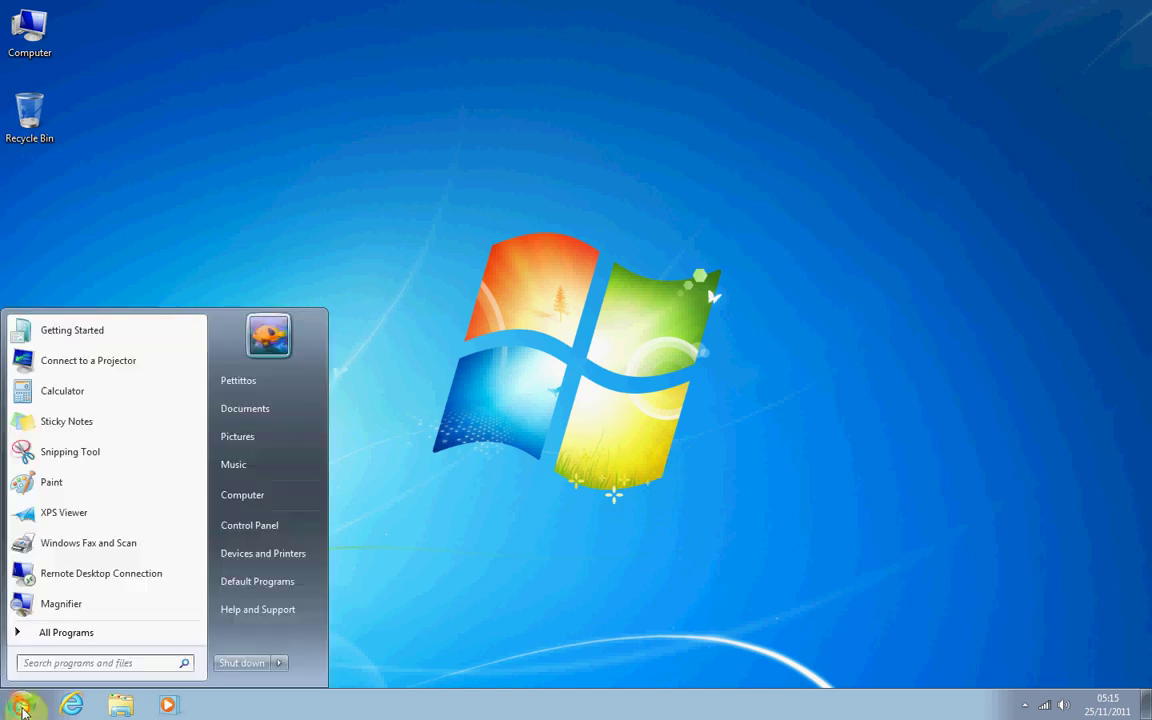
left_click(55, 636)
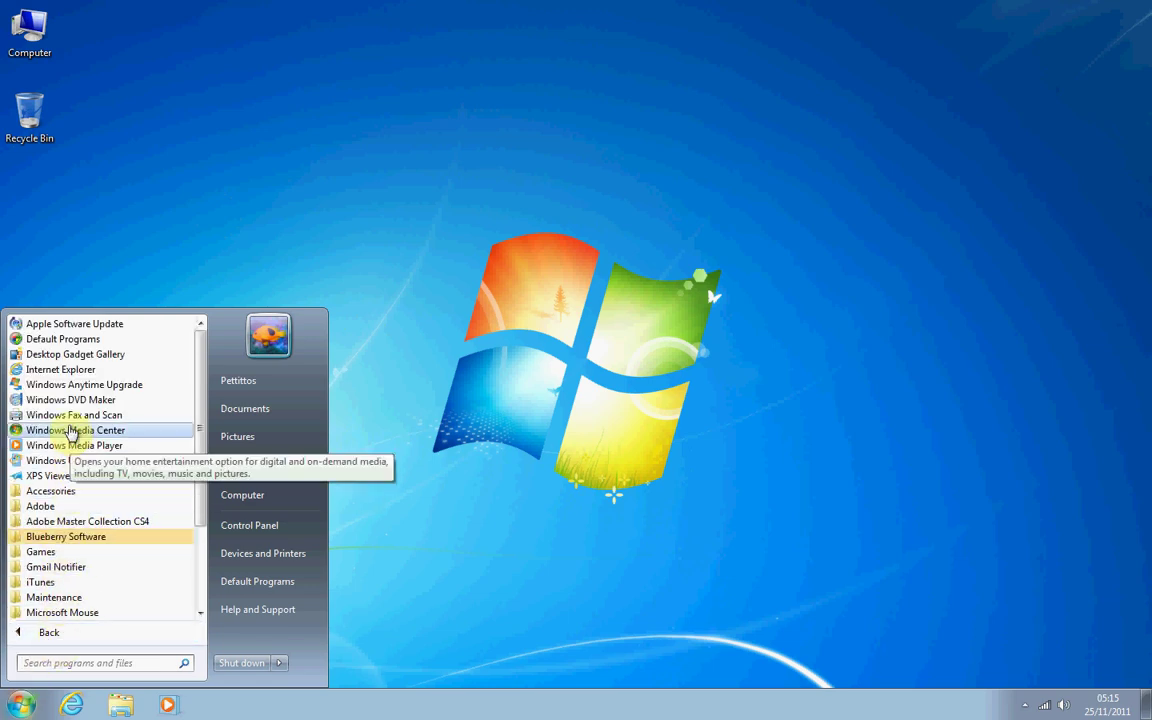
left_click(57, 372)
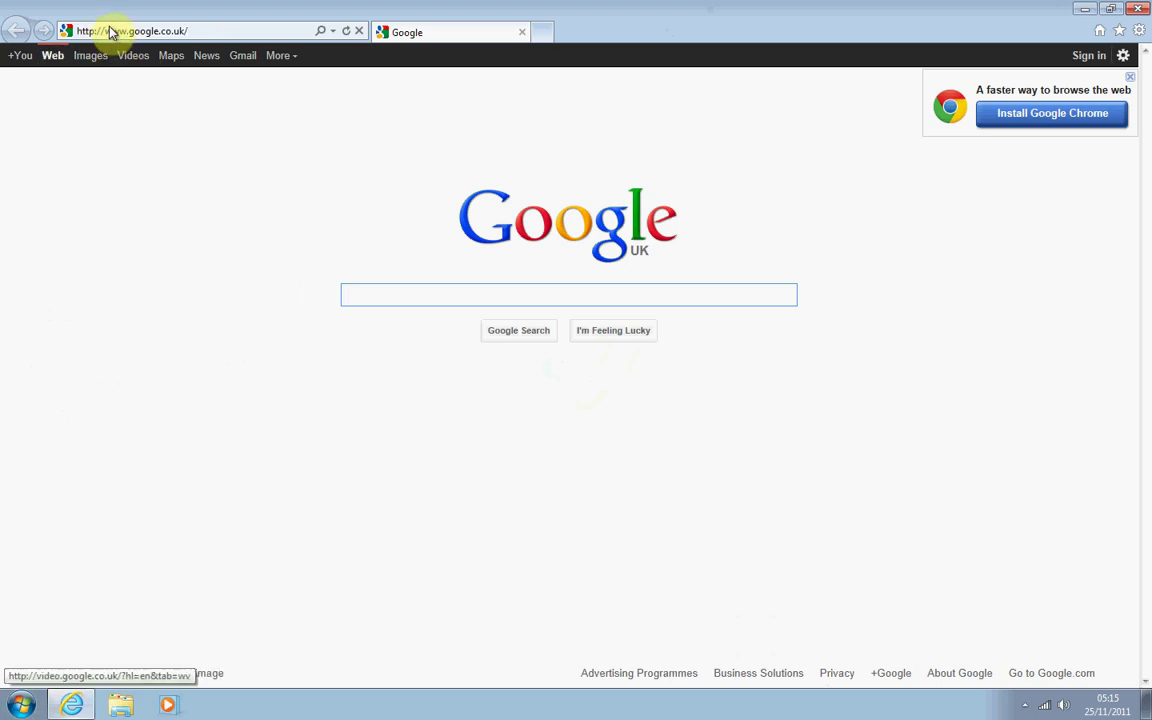
Search Google for 'eset nod32 download installation', dismissing the Action Center notification.
left_click(190, 31)
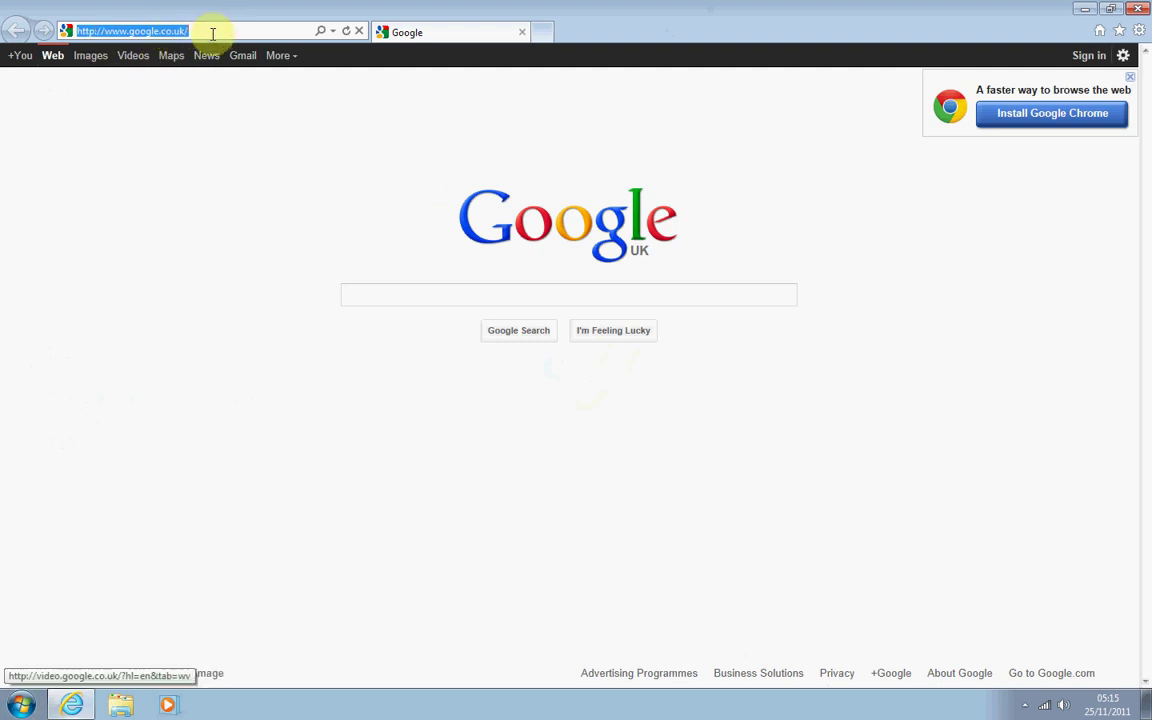
left_click(357, 290)
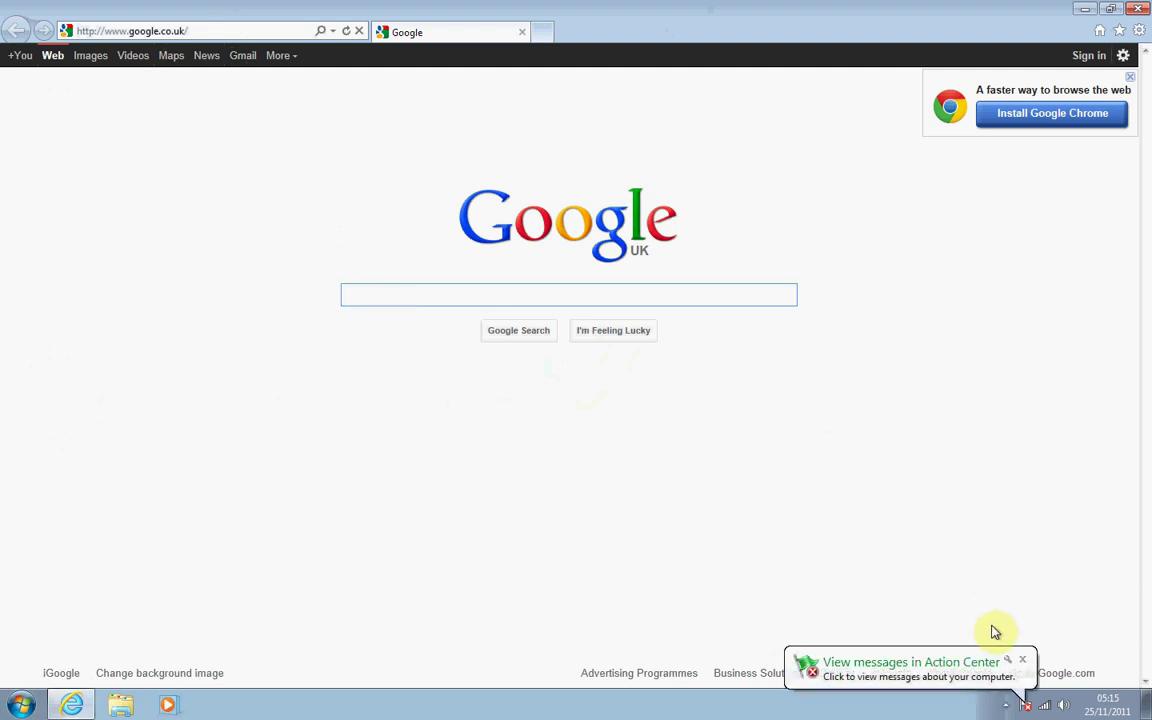
left_click(1022, 660)
left_click(391, 298)
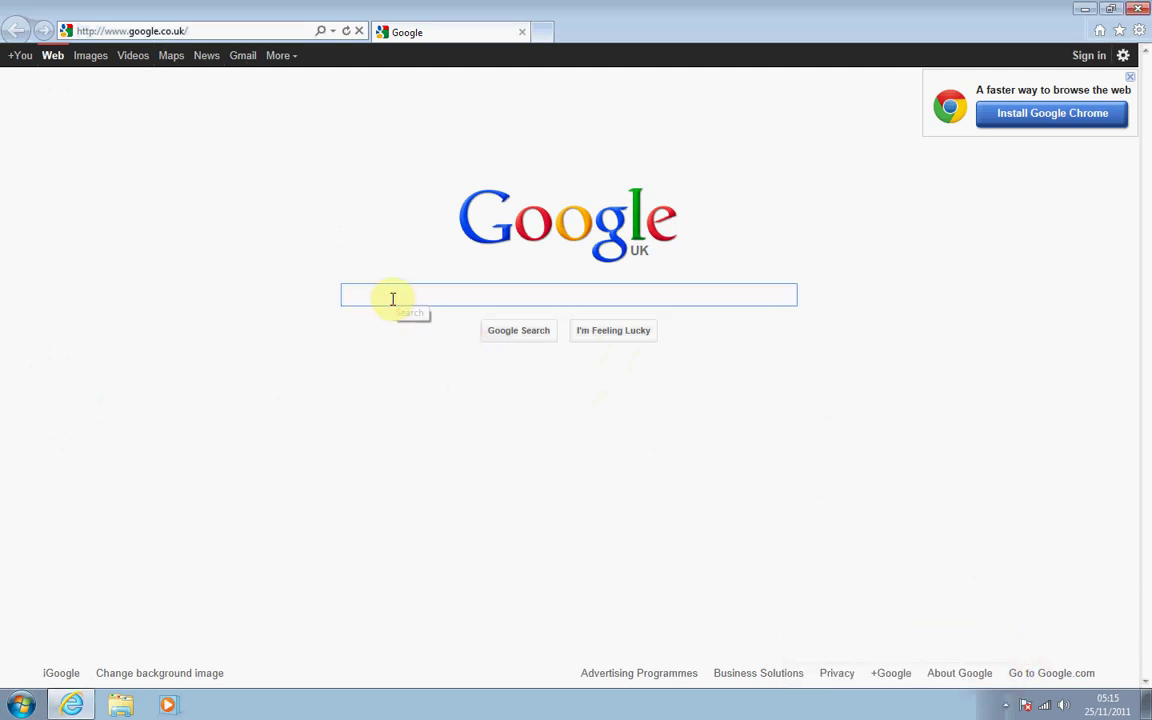
type("ese")
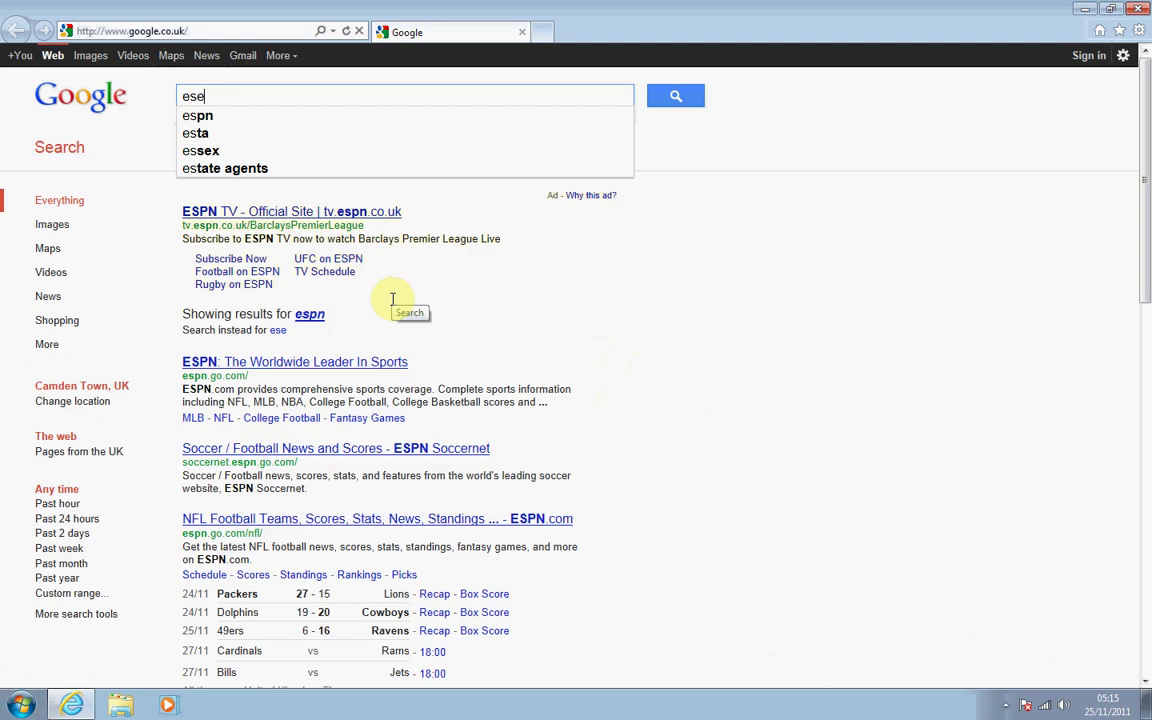
type("t nod32")
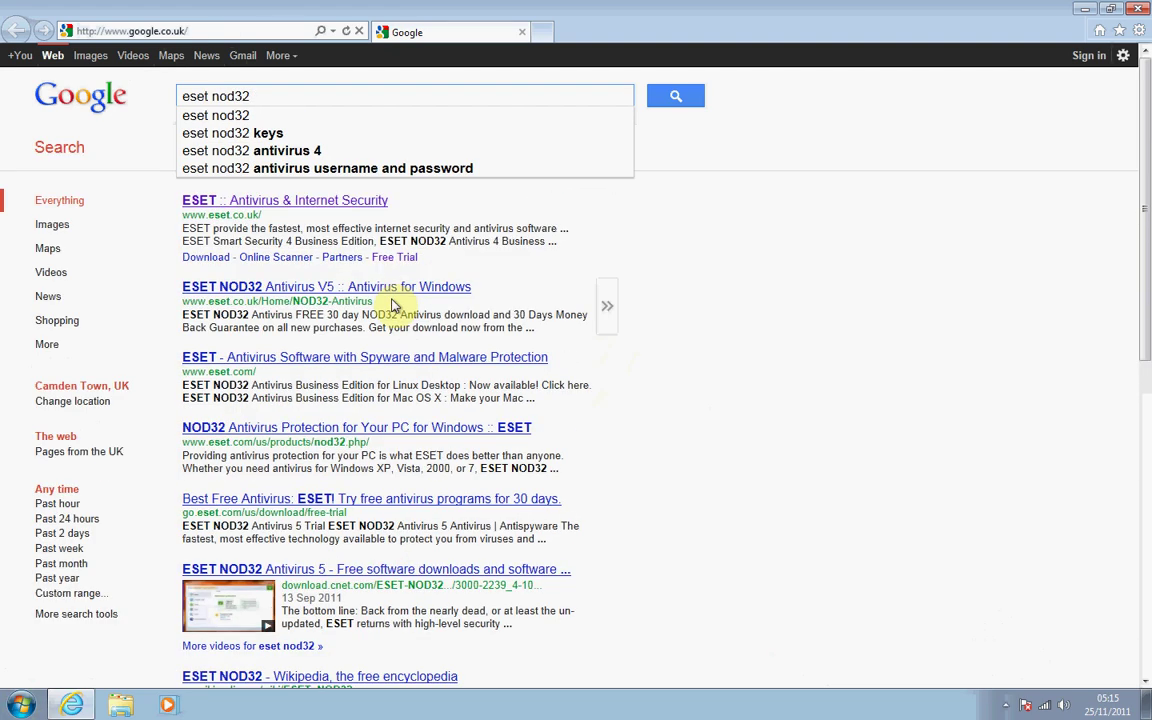
type(" downlo")
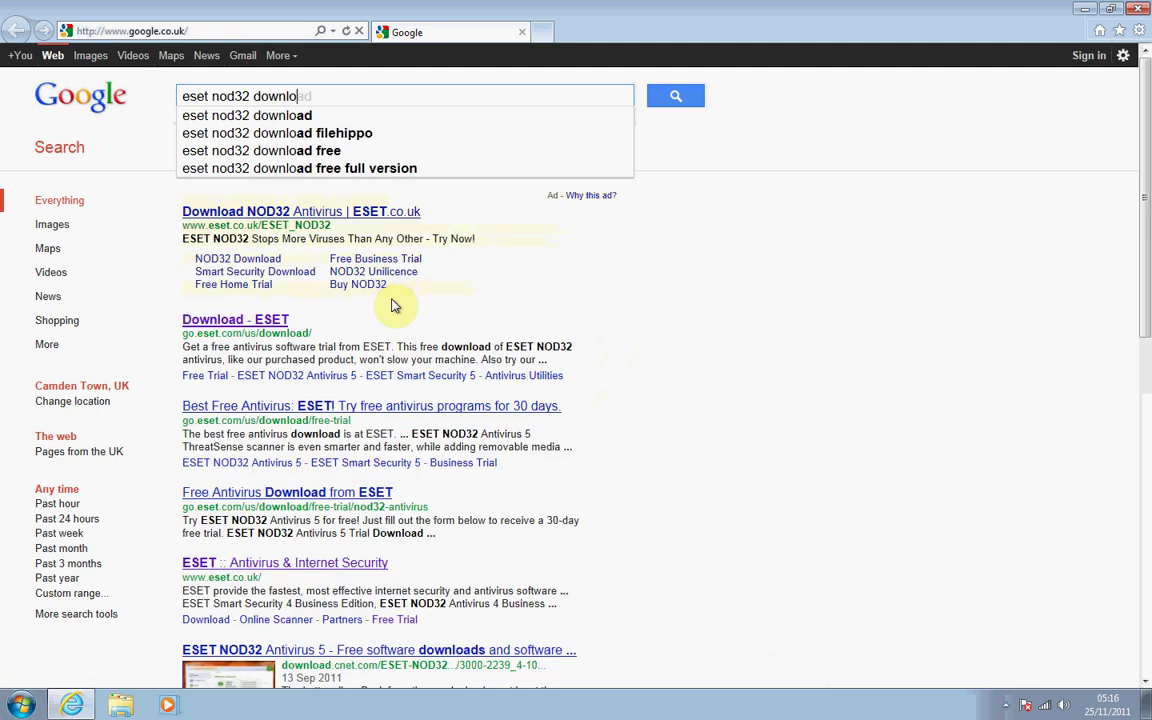
type("ad installation")
key("Return")
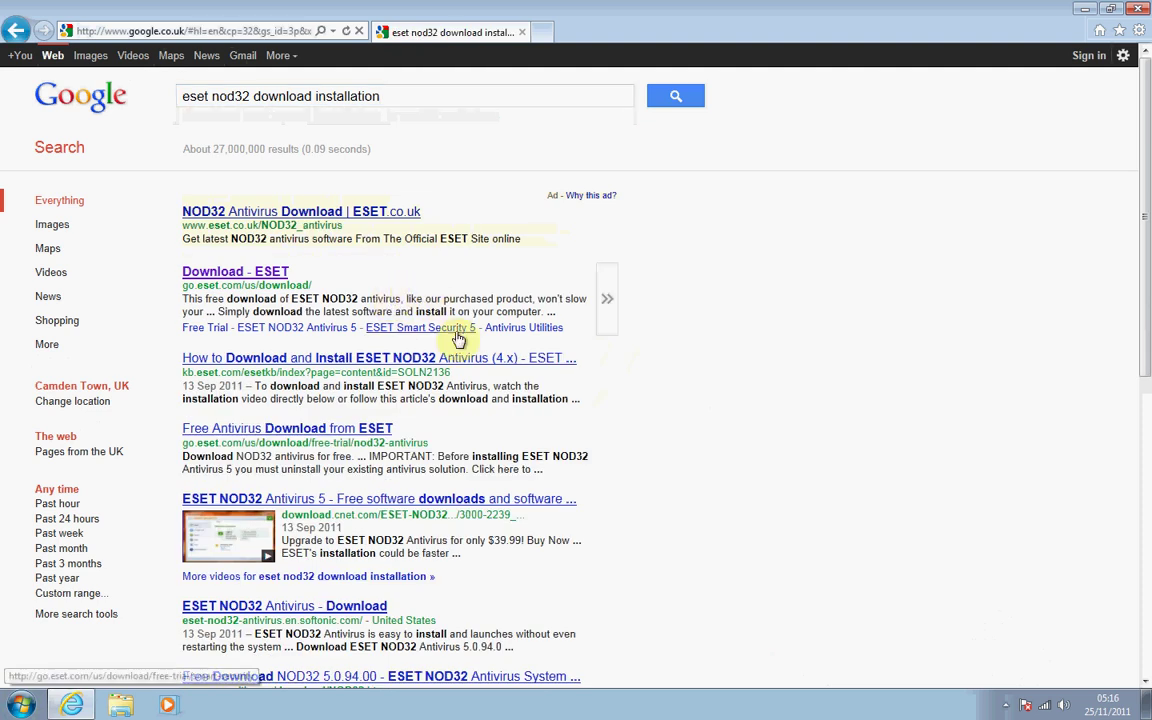
mouse_move(392, 271)
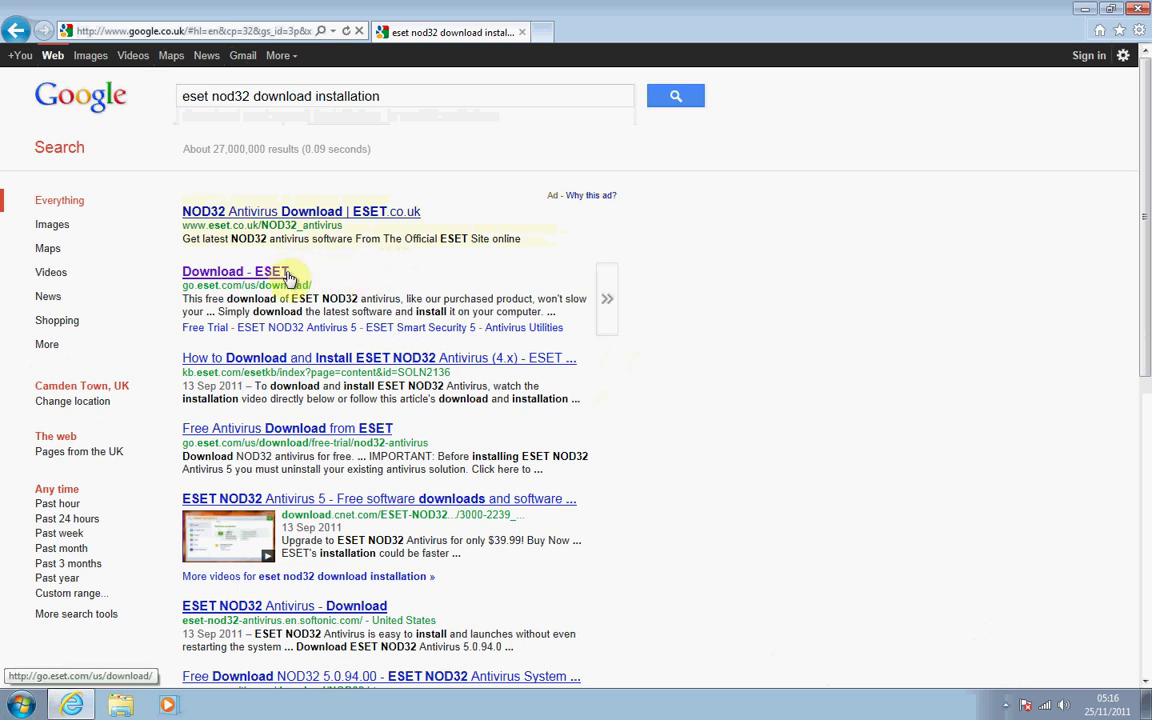
Open the 'Download - ESET' result and go to the Home PC downloads list.
left_click(275, 271)
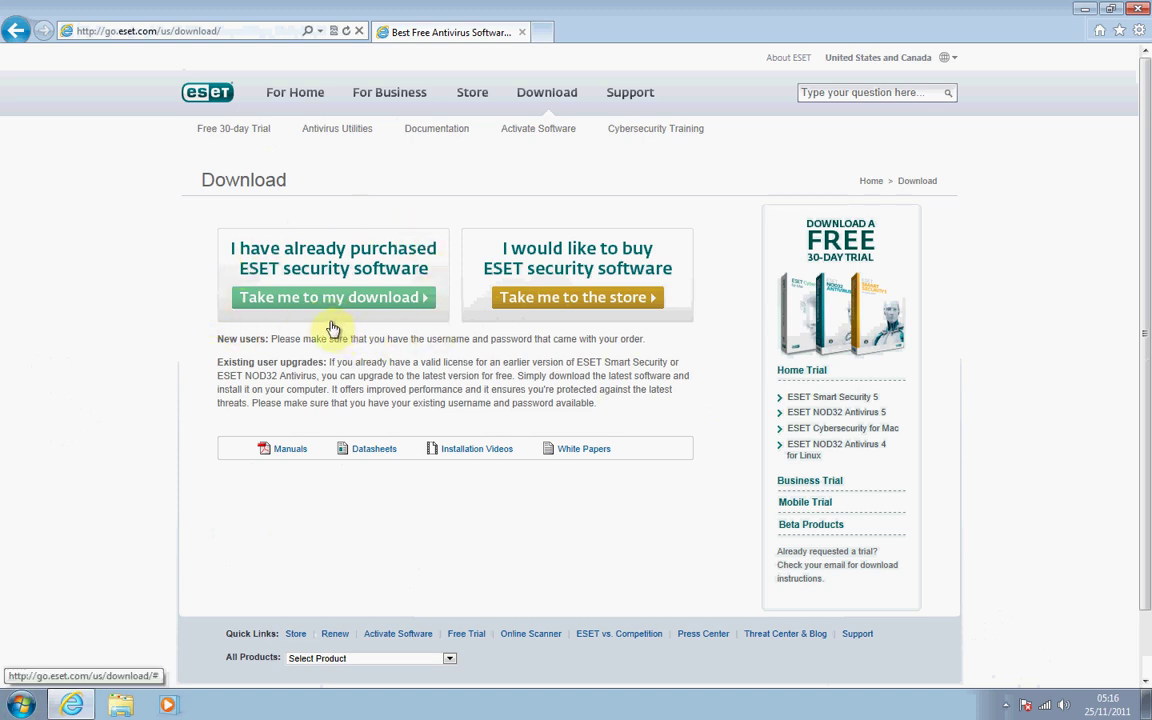
left_click(321, 301)
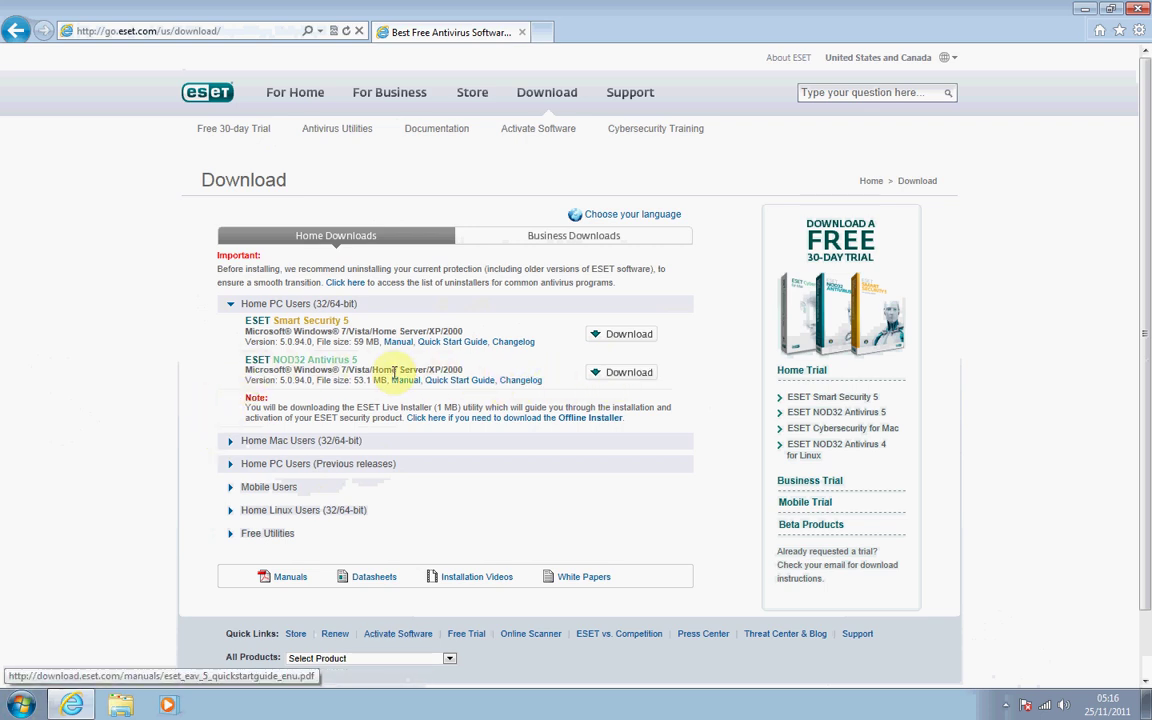
Download the ESET NOD32 Antivirus 5 live installer and run it.
left_click(624, 378)
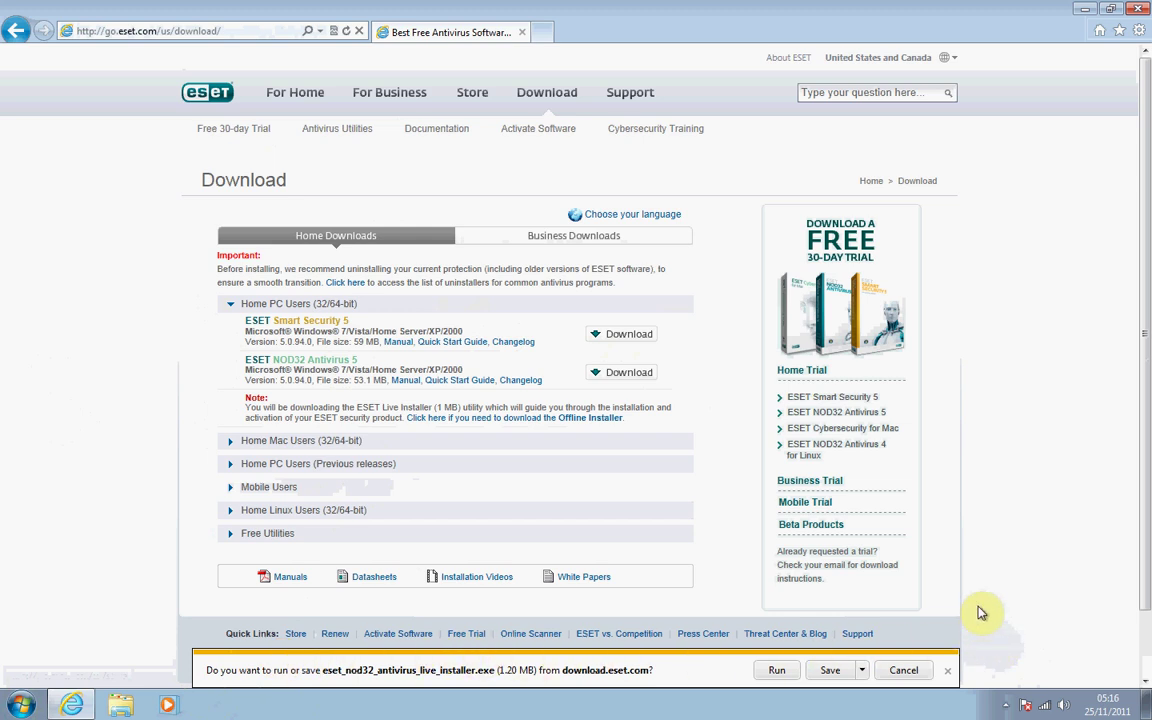
left_click(774, 671)
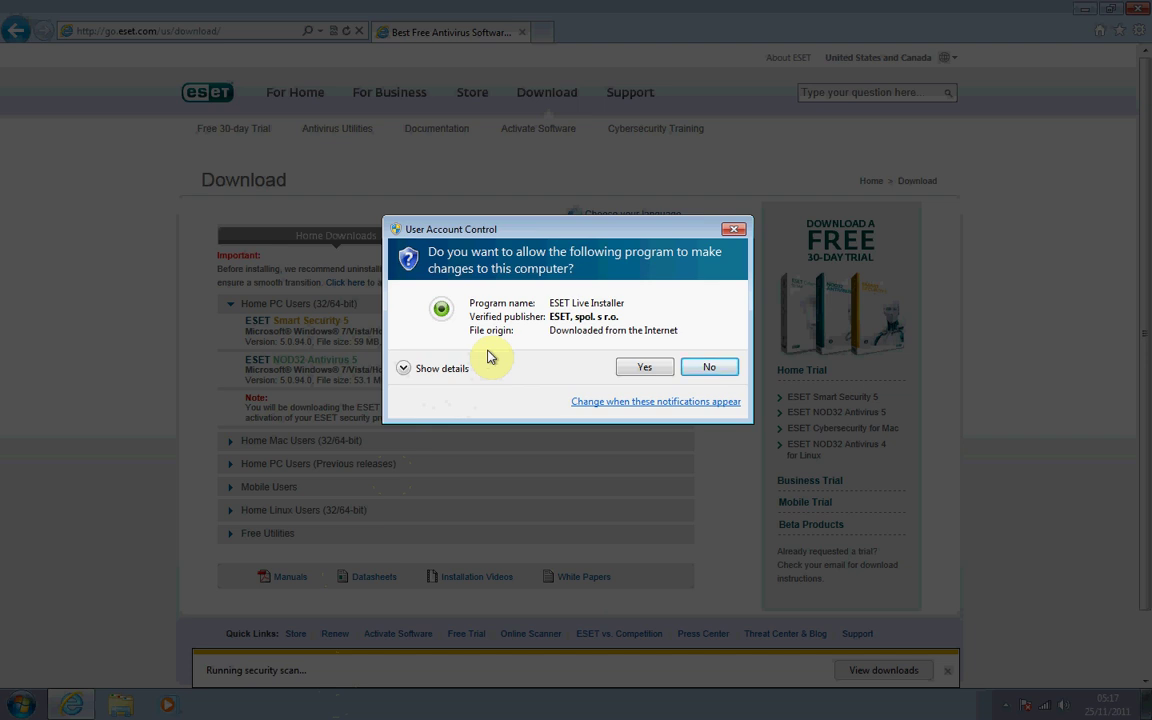
Allow ESET Live Installer to make changes in the User Account Control prompt.
left_click(642, 367)
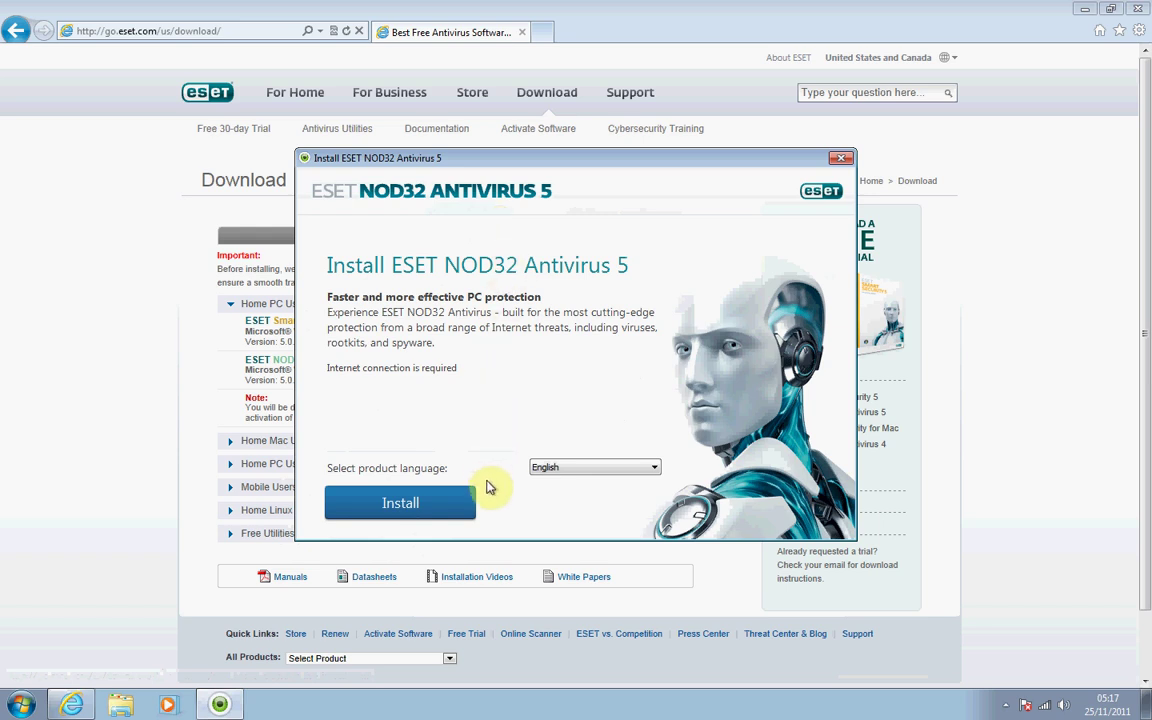
Start the English installation and wait for the End-User License Agreement page.
left_click(424, 505)
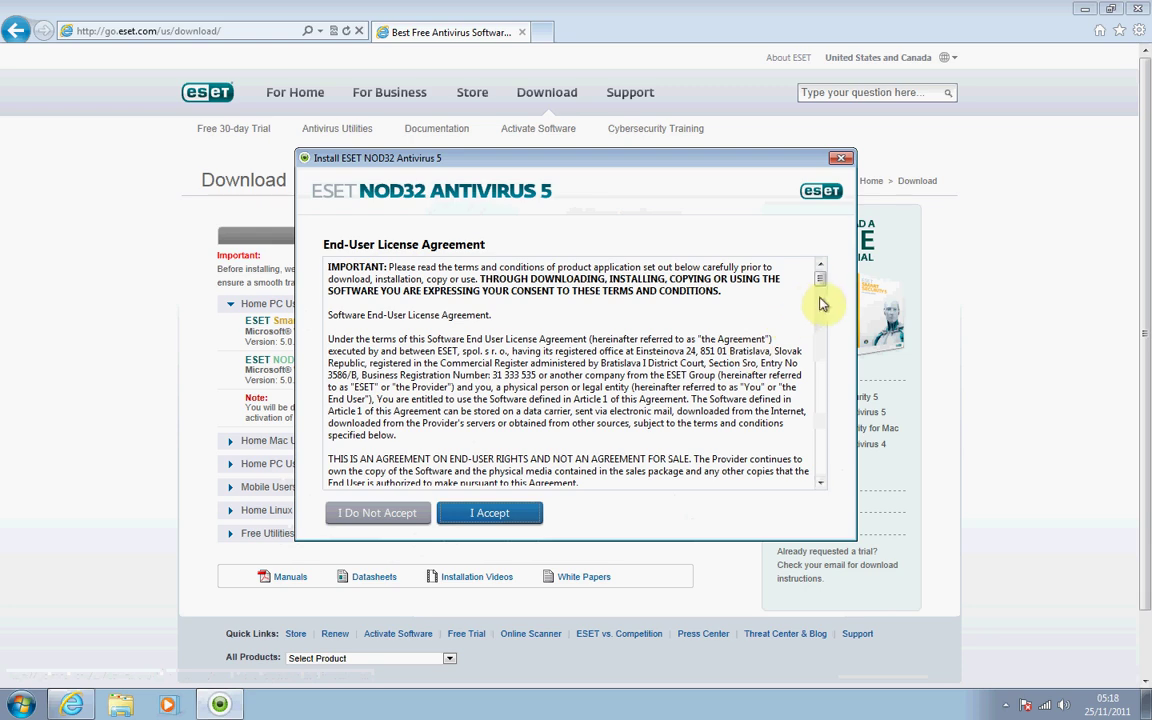
Scroll through the licence agreement, reposition the installer window, and accept the EULA.
left_click_drag(819, 281, 828, 206)
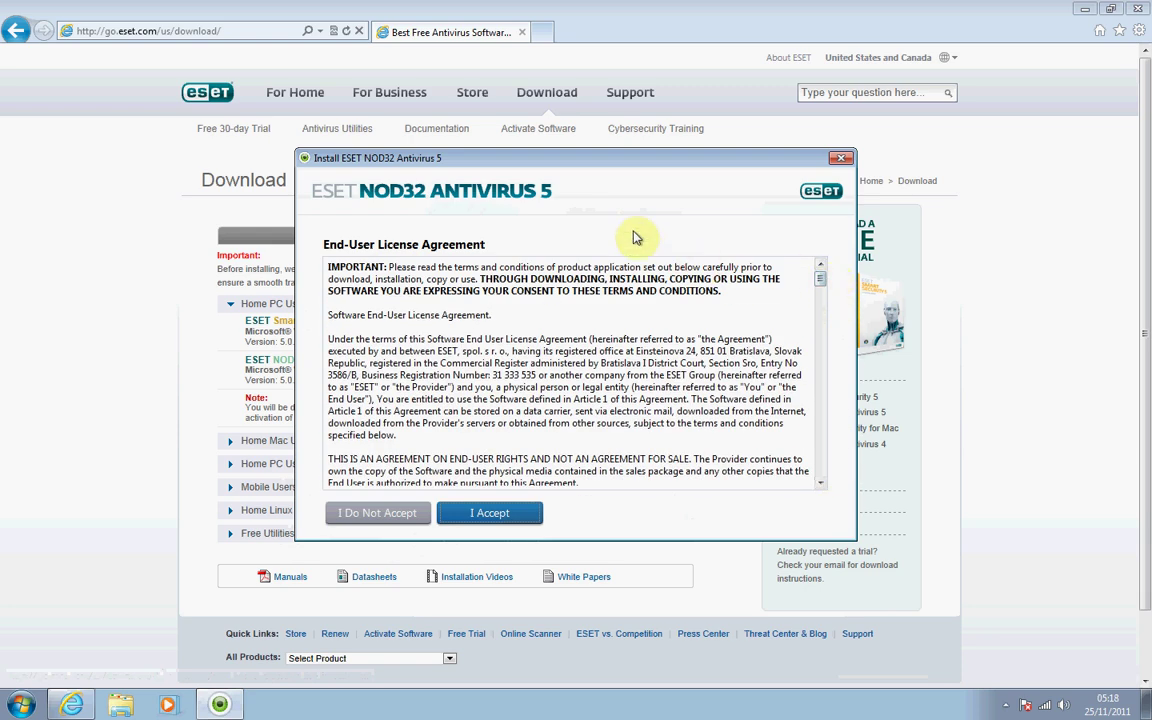
left_click_drag(585, 160, 906, 286)
left_click_drag(998, 383, 500, 140)
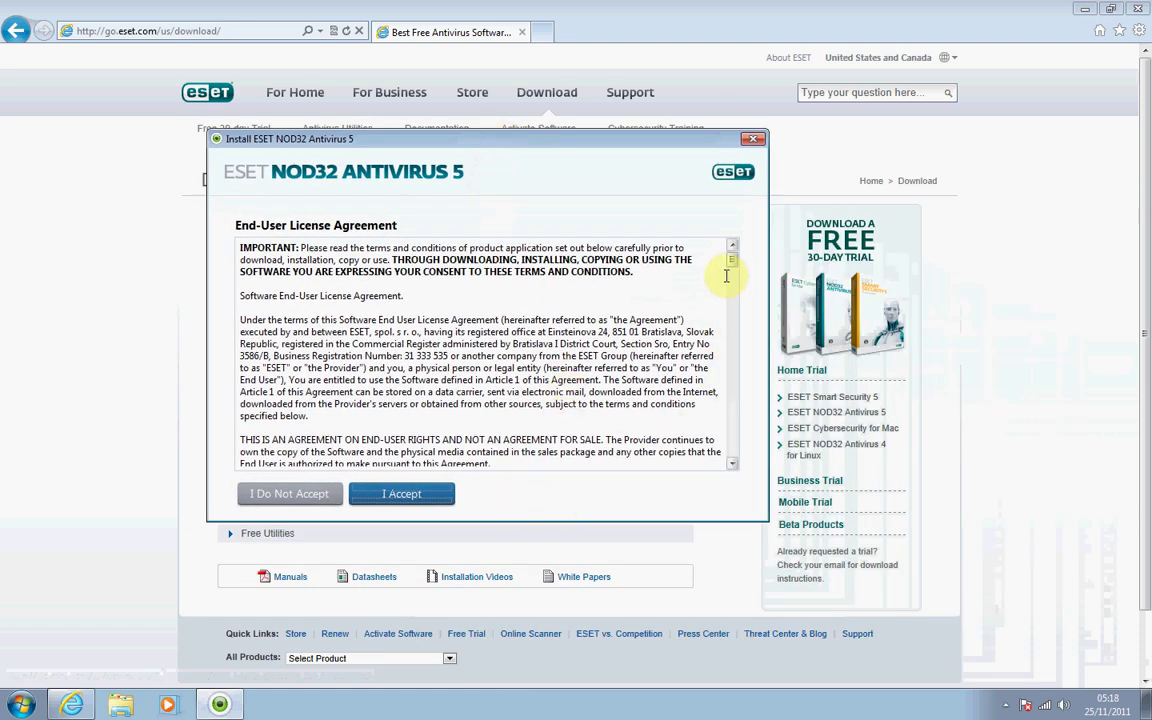
left_click_drag(730, 262, 728, 257)
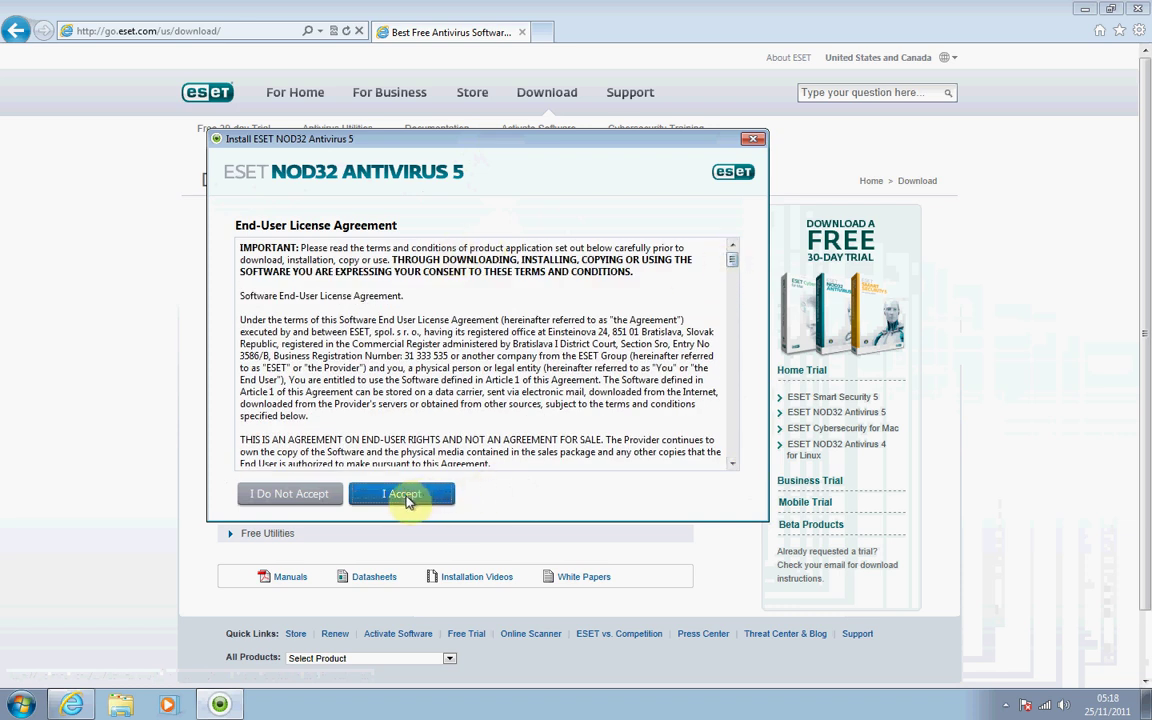
left_click(405, 495)
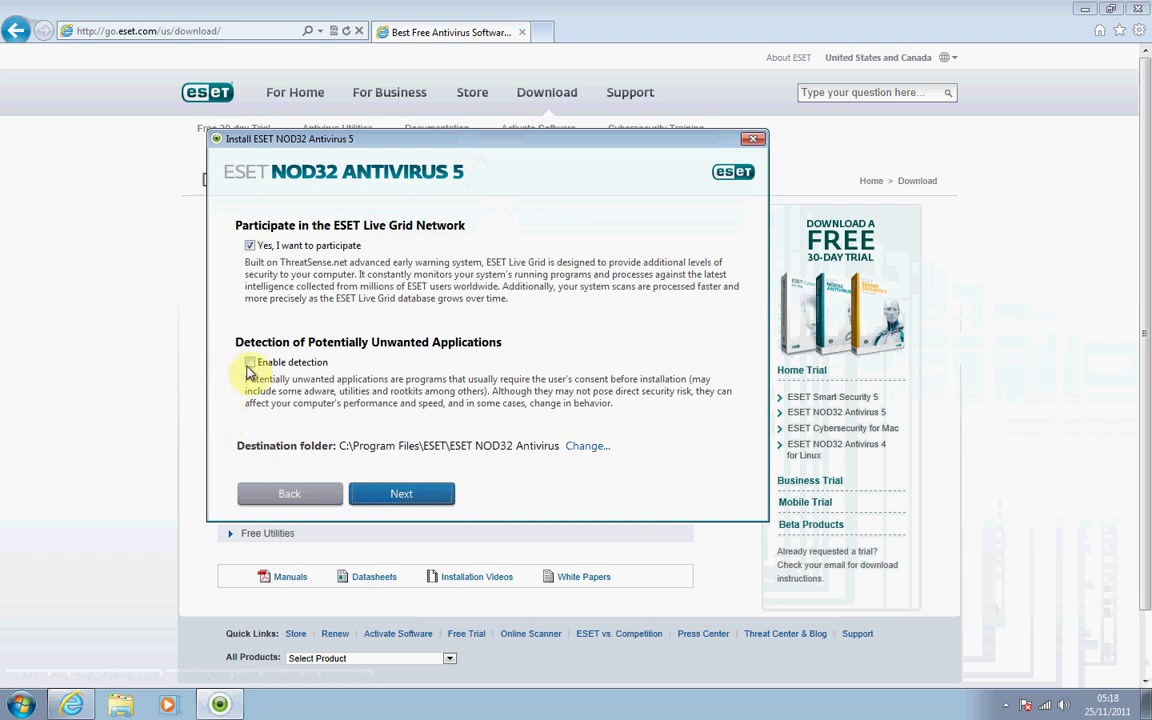
Enable detection of potentially unwanted applications, keep Live Grid on, and start installing.
left_click(249, 364)
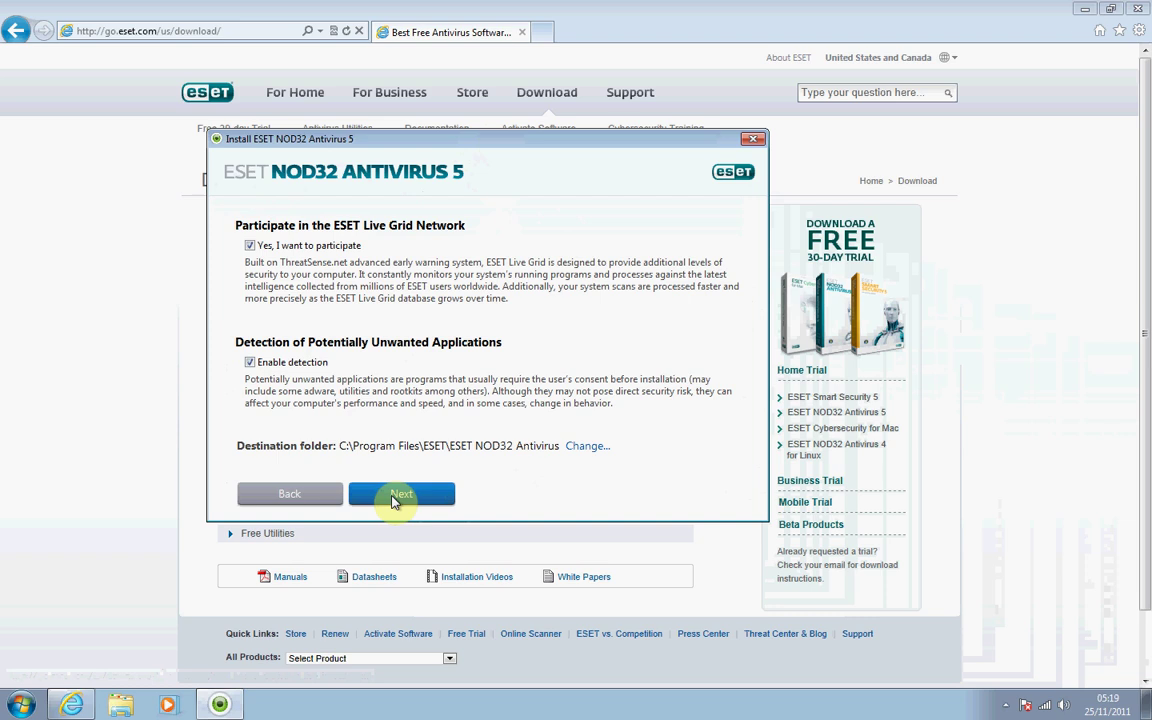
left_click(394, 497)
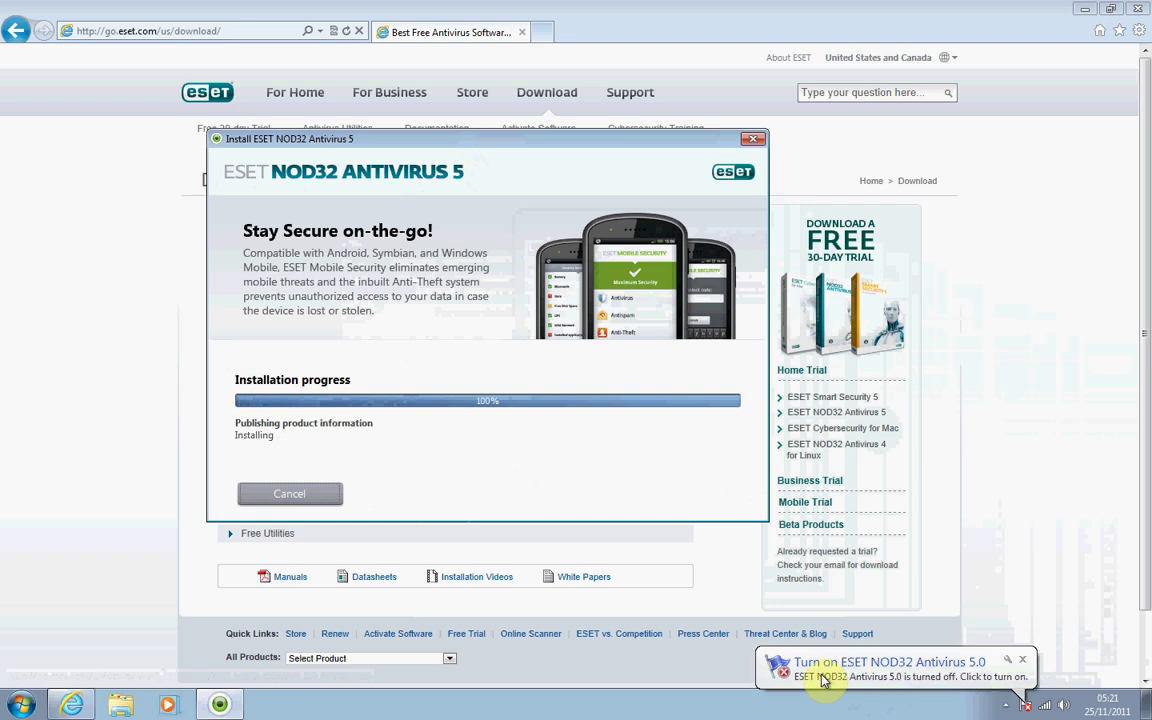
Show hidden notification-area icons while installation progresses to 100%.
left_click(1005, 705)
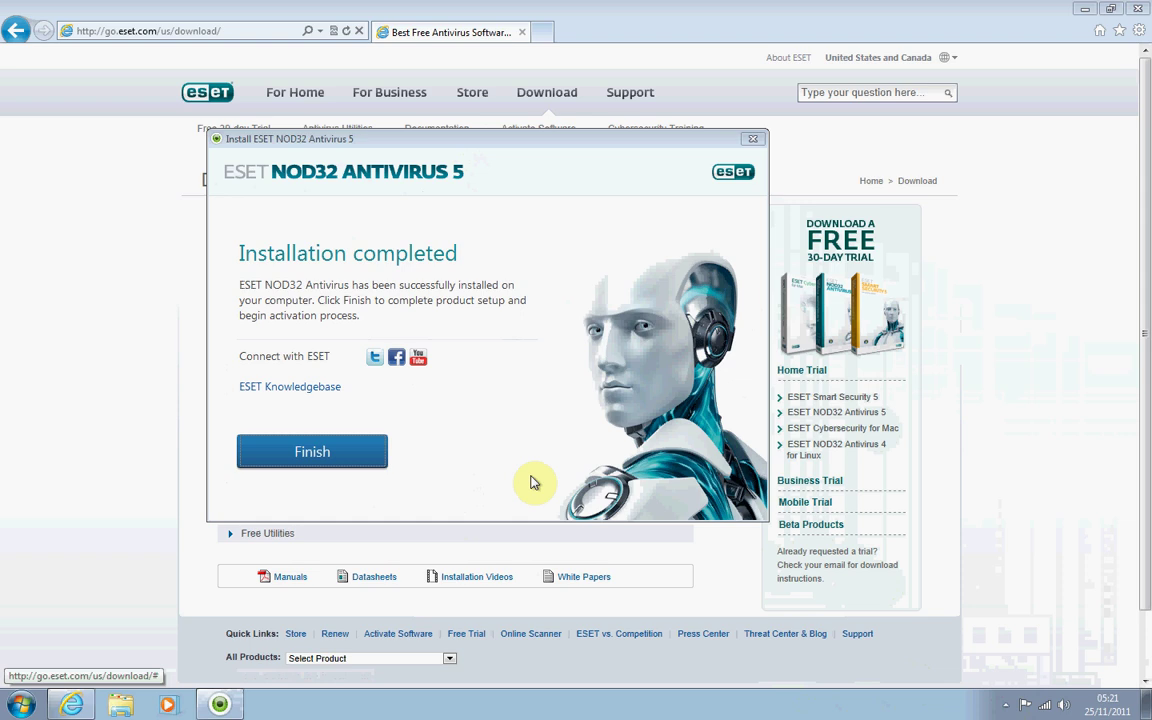
Finish the installer and choose Activate Trial License to reach the trial licence form.
left_click(310, 455)
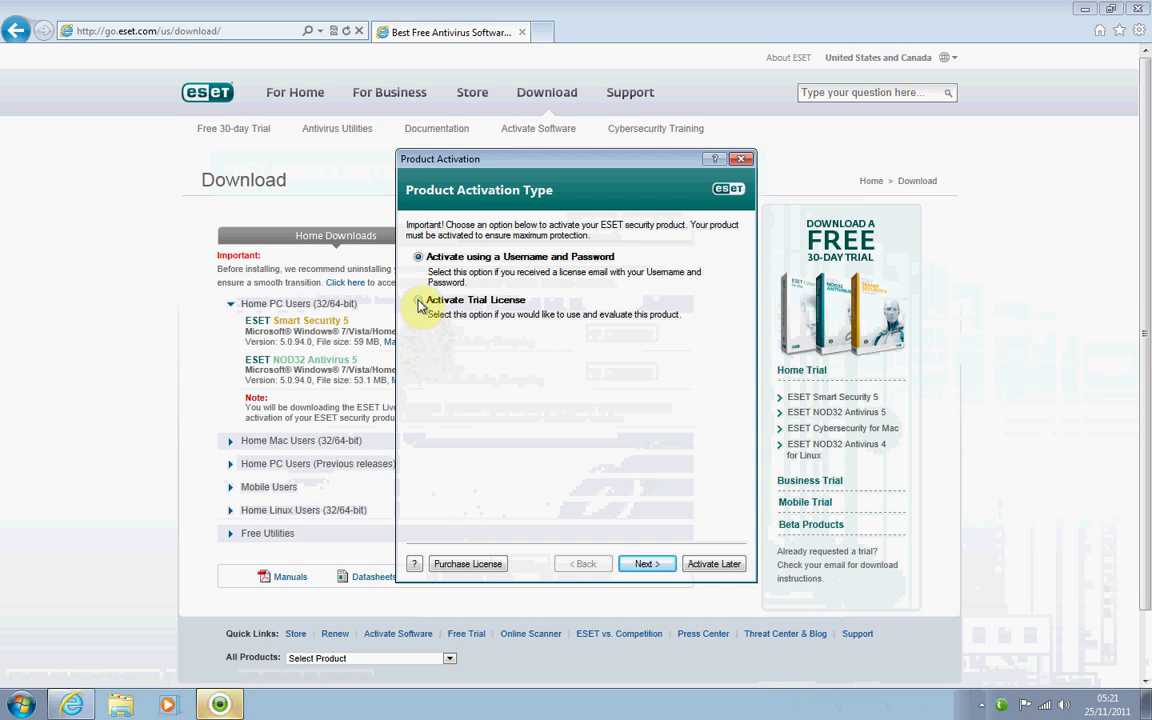
left_click(419, 302)
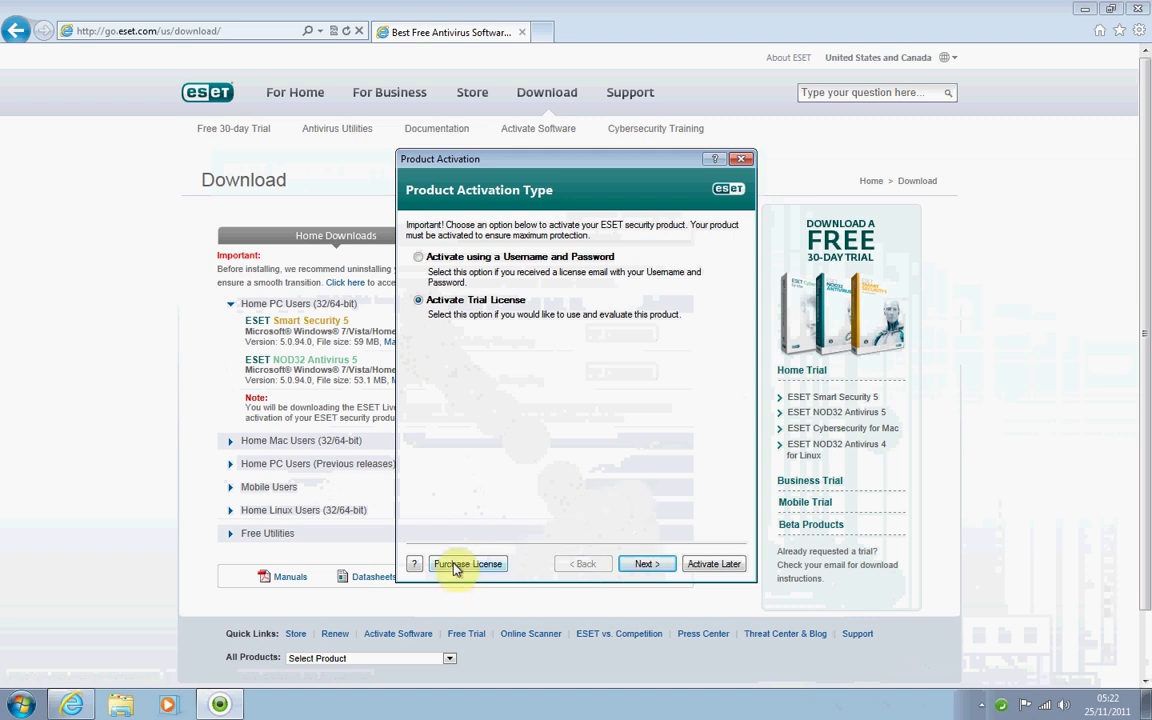
left_click(646, 566)
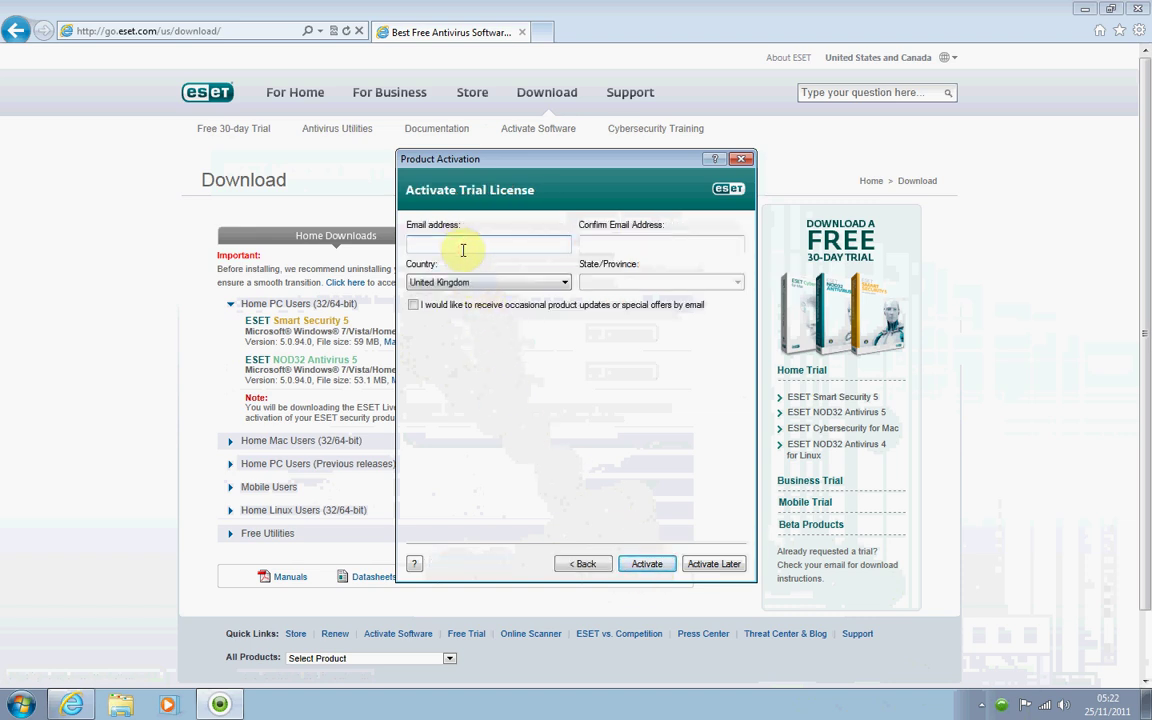
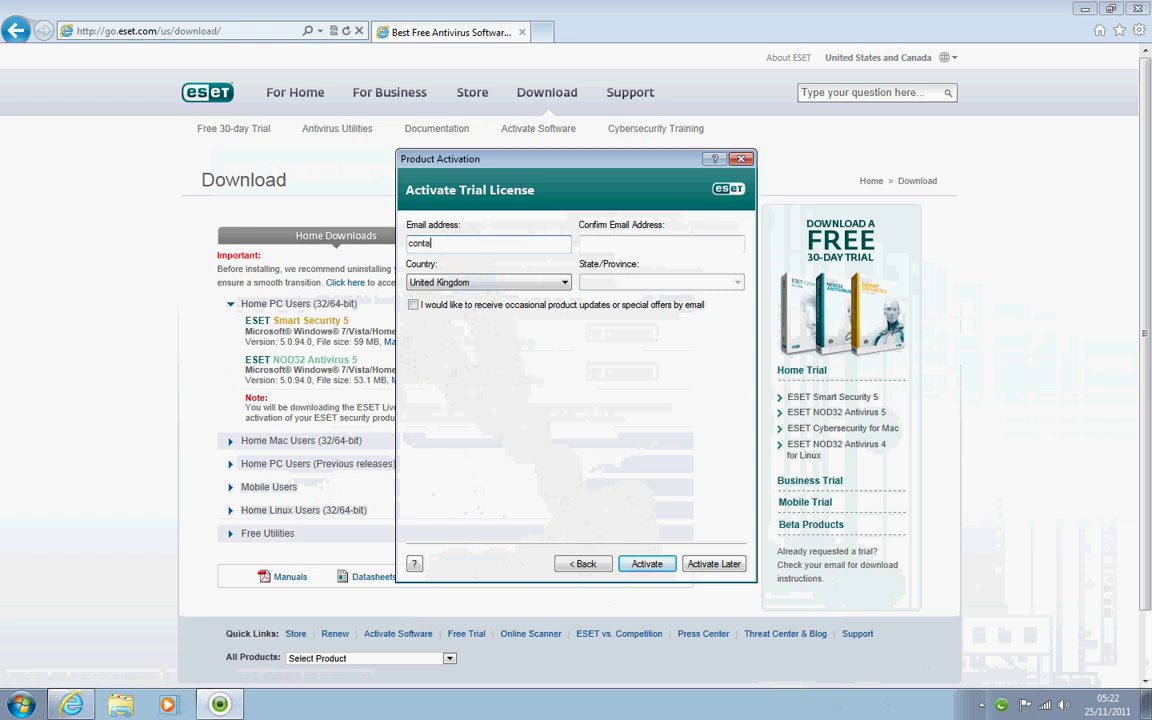
Fill in the contact e-mail address and its confirmation, then submit the trial licence activation.
left_click(597, 245)
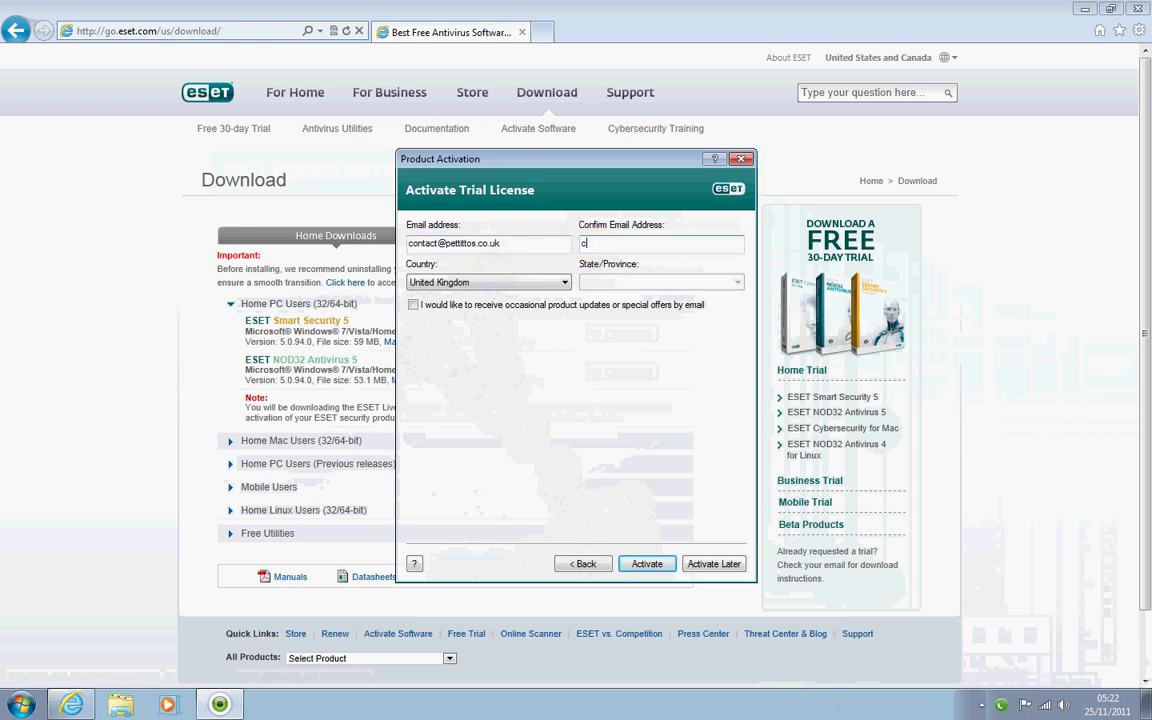
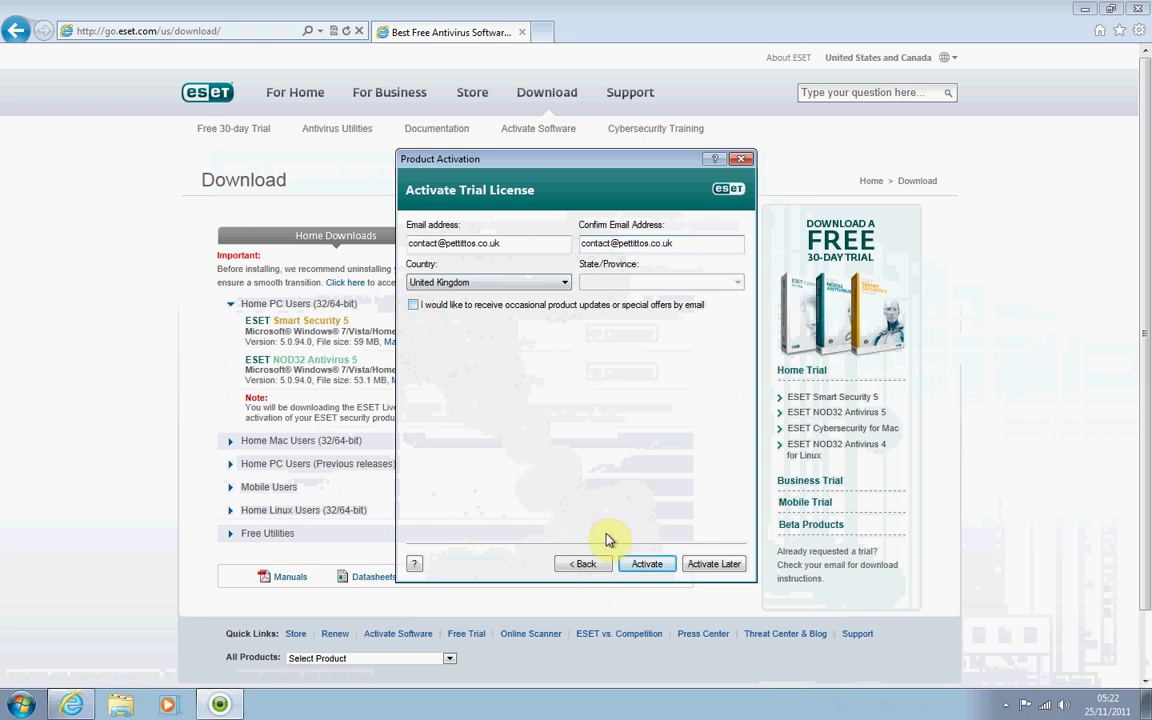
left_click(647, 566)
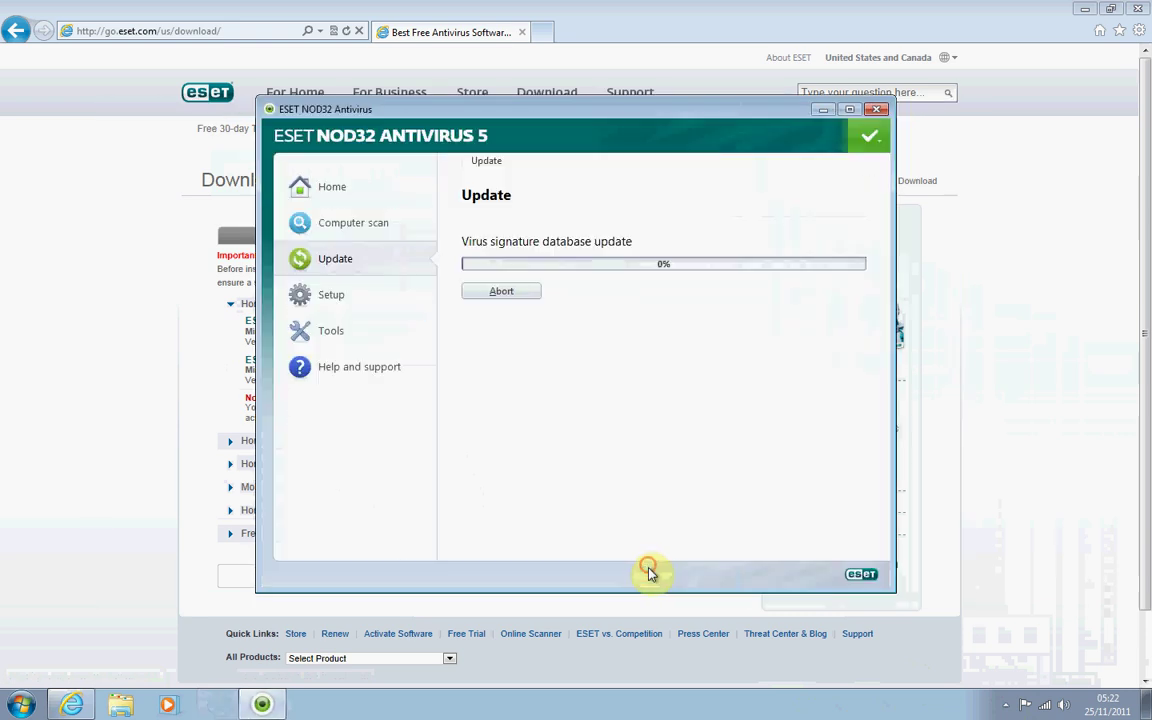